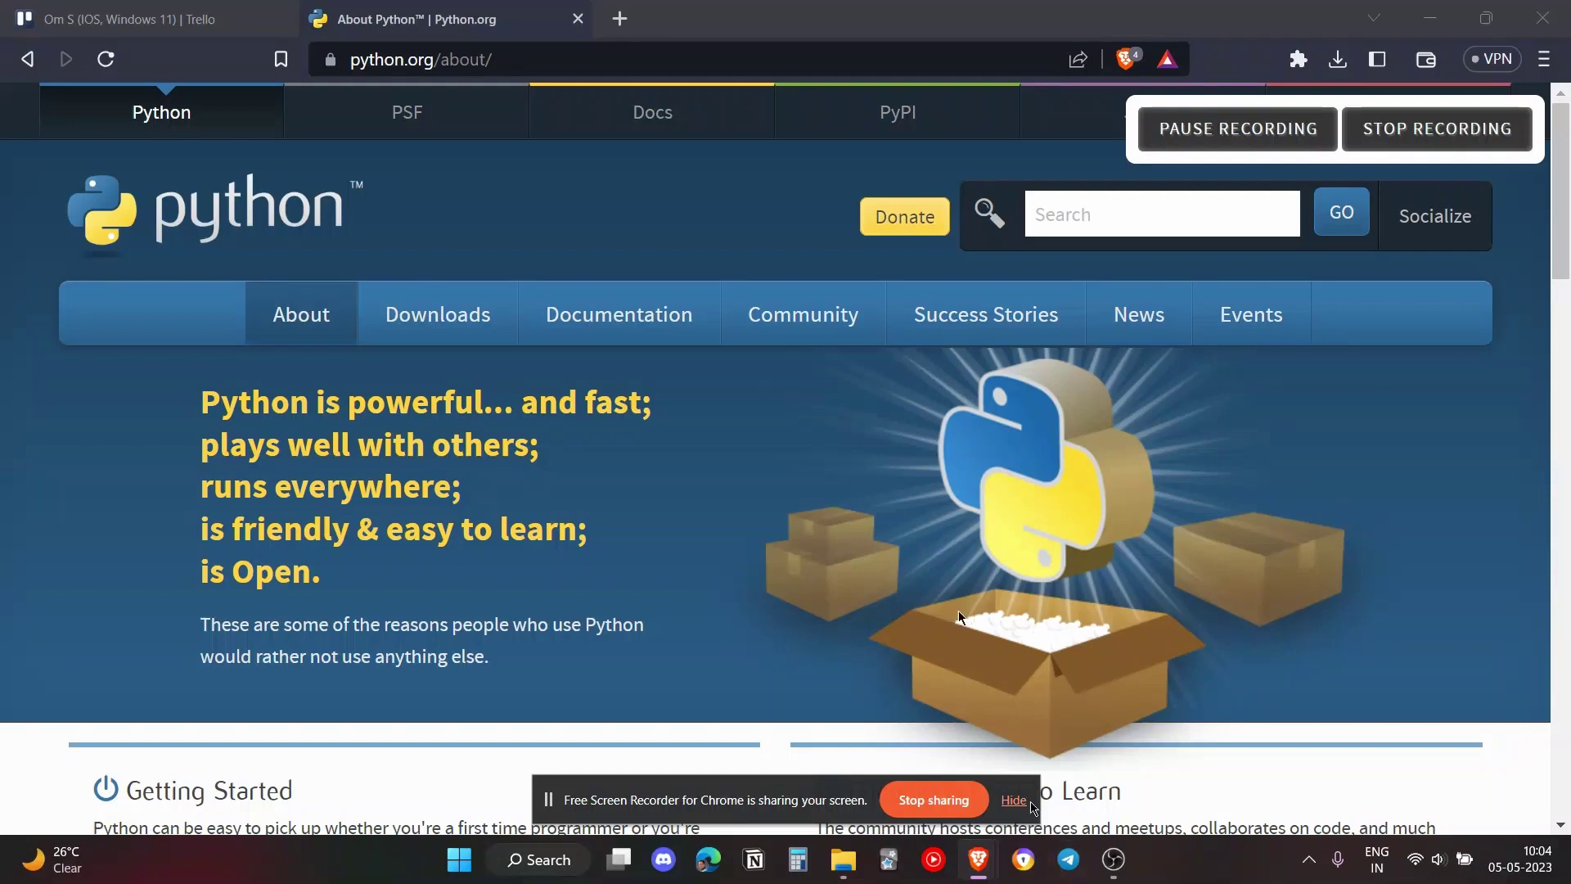
Download the Python 3.11.3 Windows installer from python.org, choosing the Desktop as save location
left_click(1015, 801)
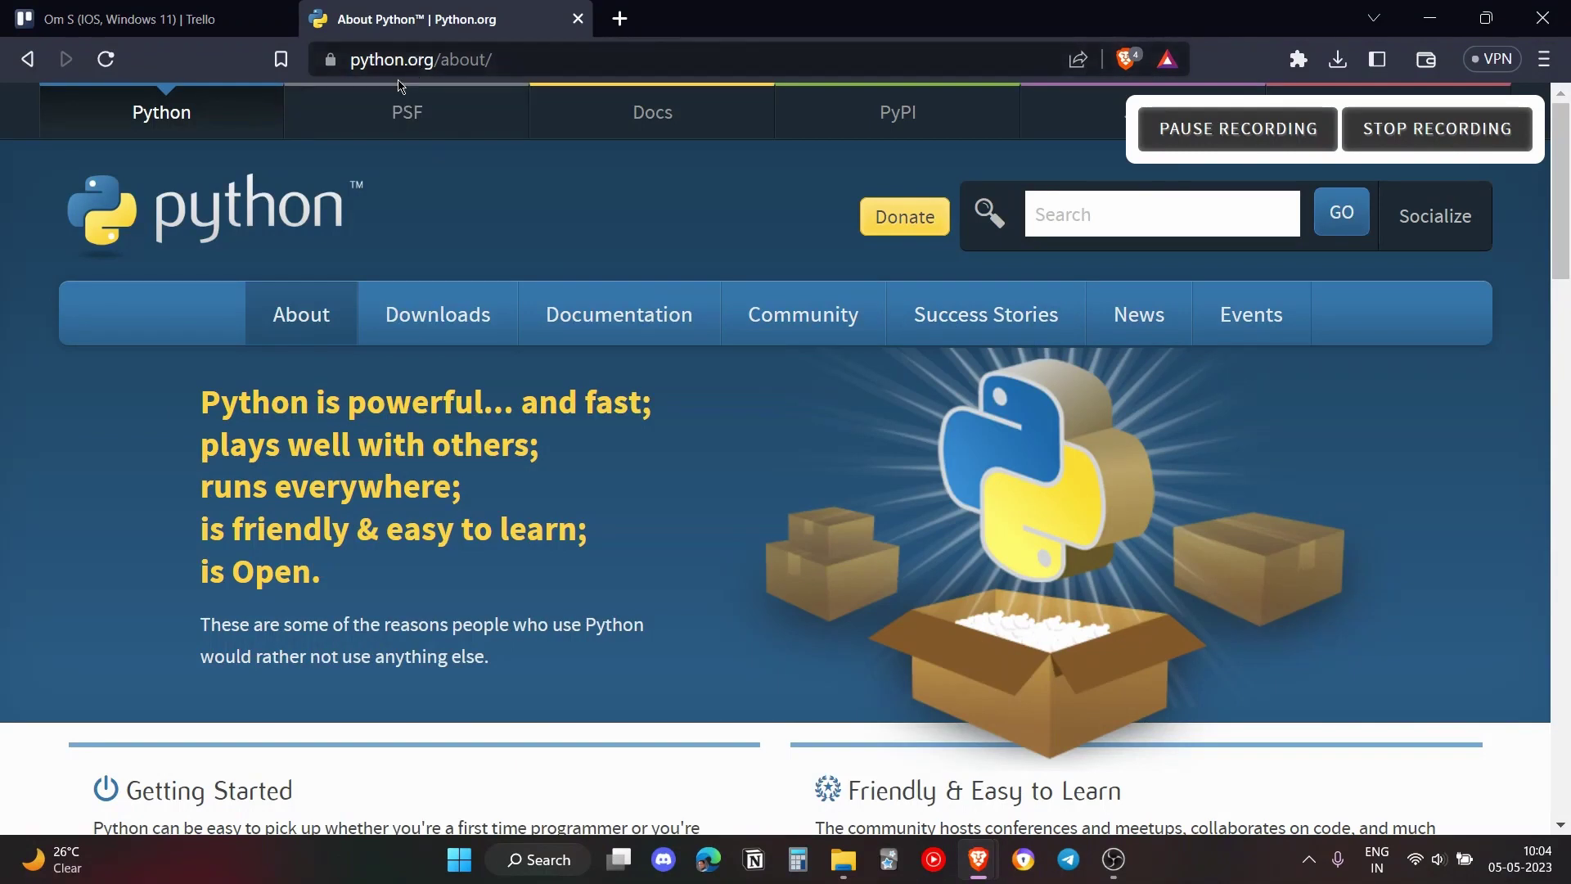
mouse_move(437, 314)
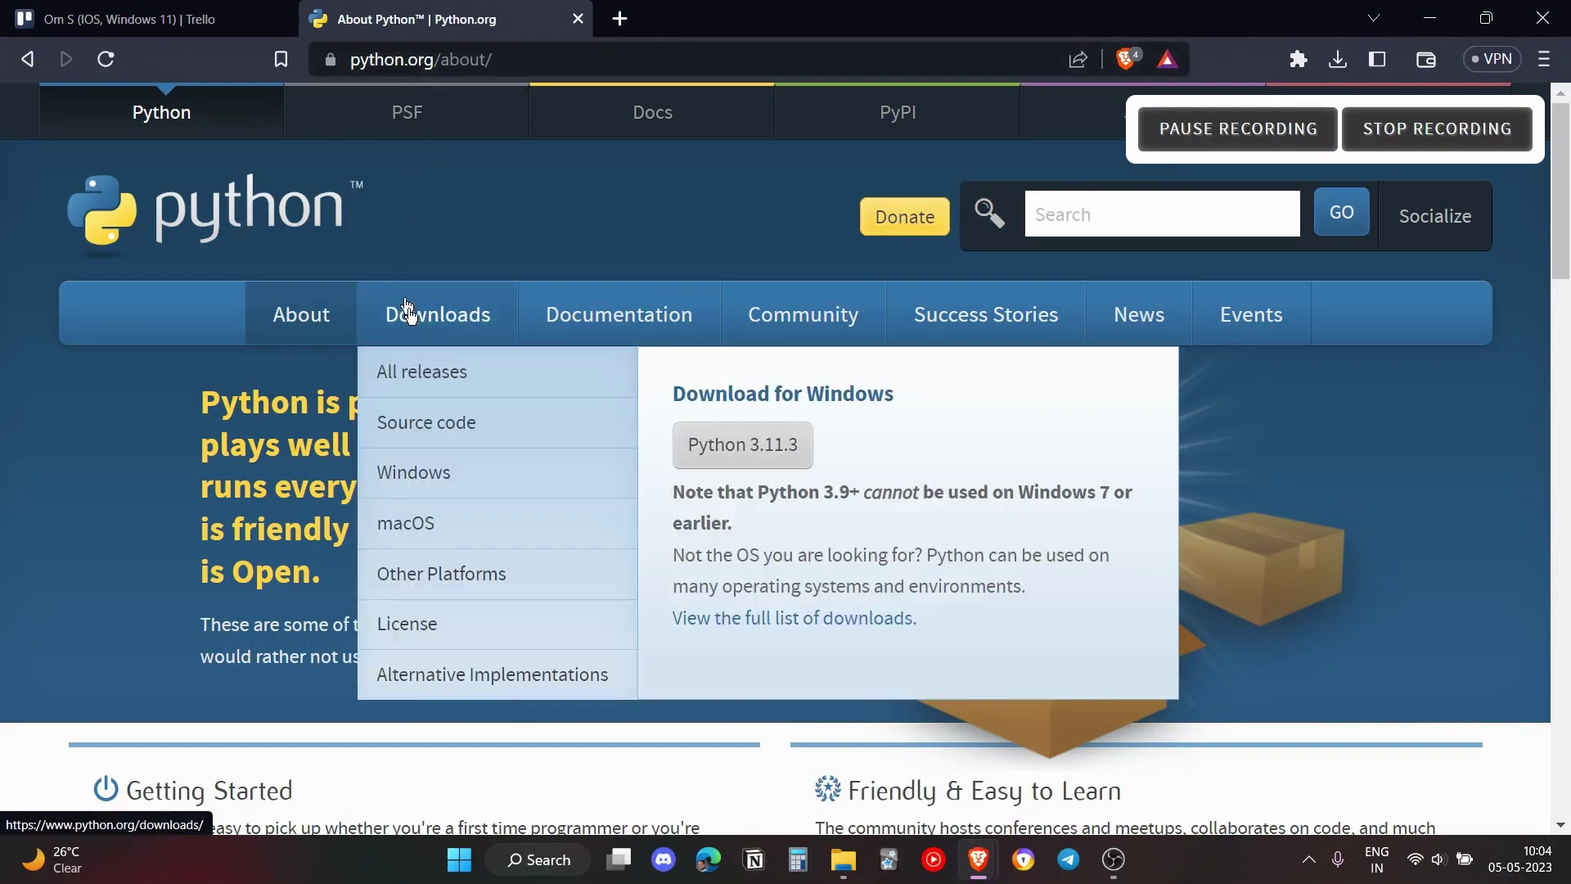
left_click(412, 315)
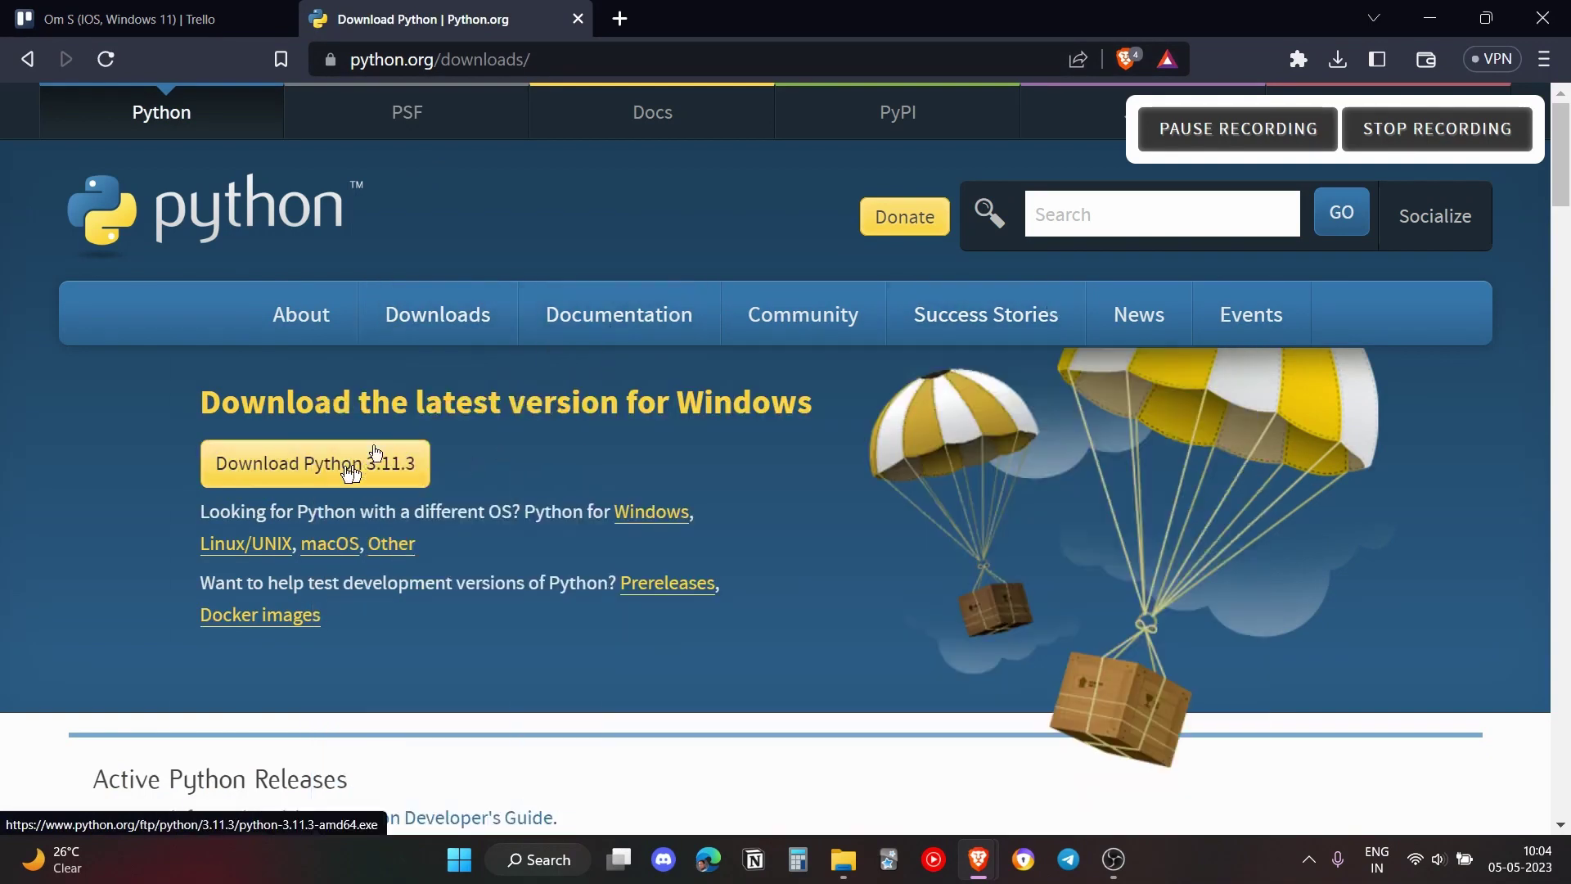
left_click(348, 466)
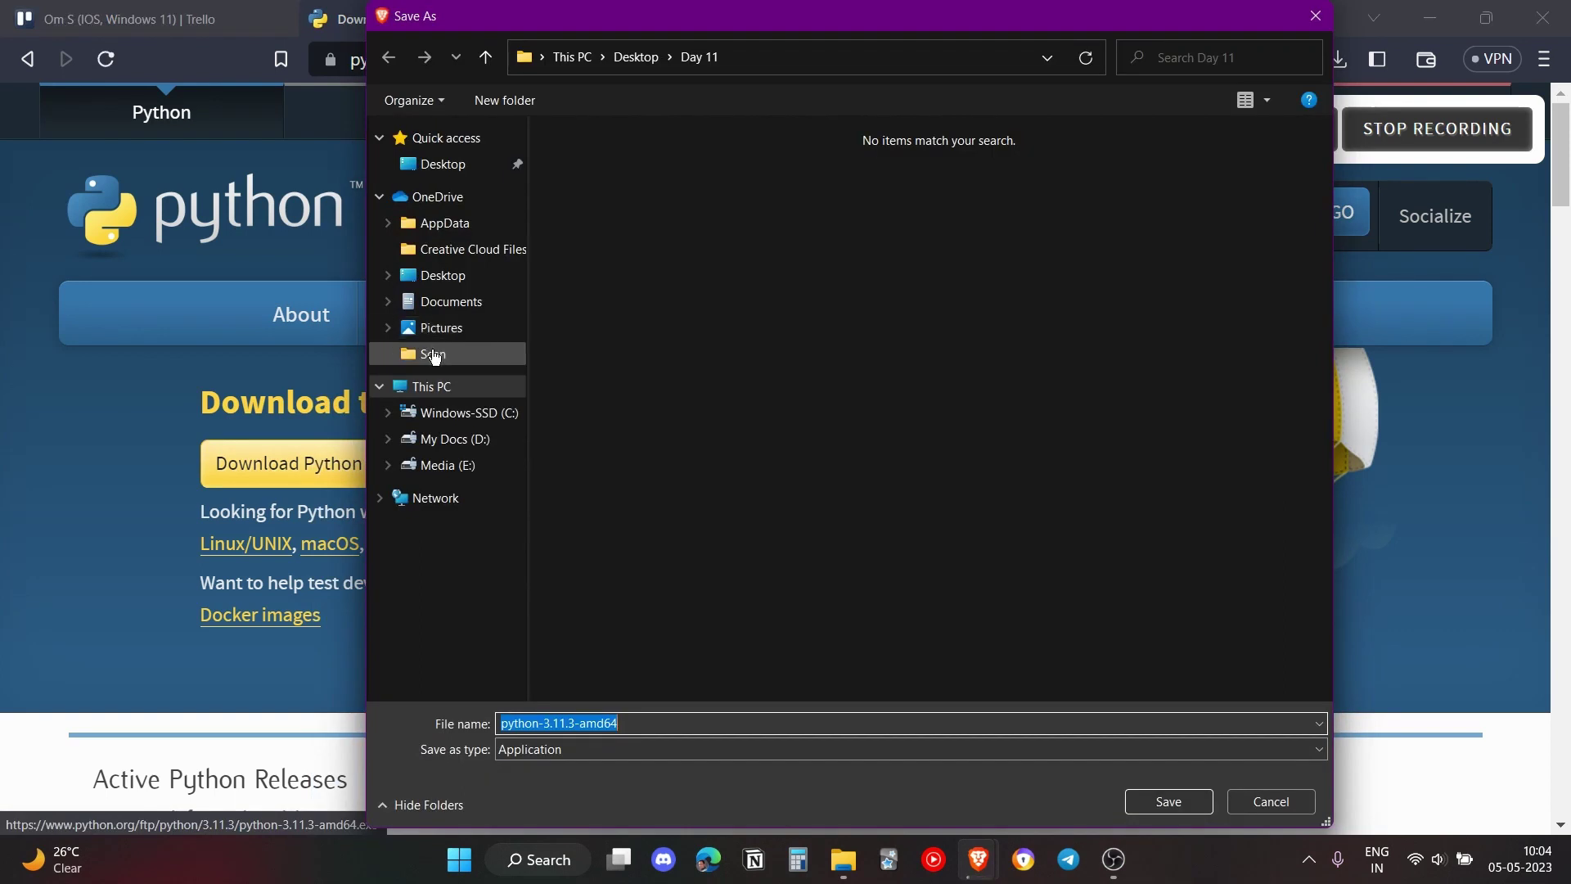
left_click(455, 171)
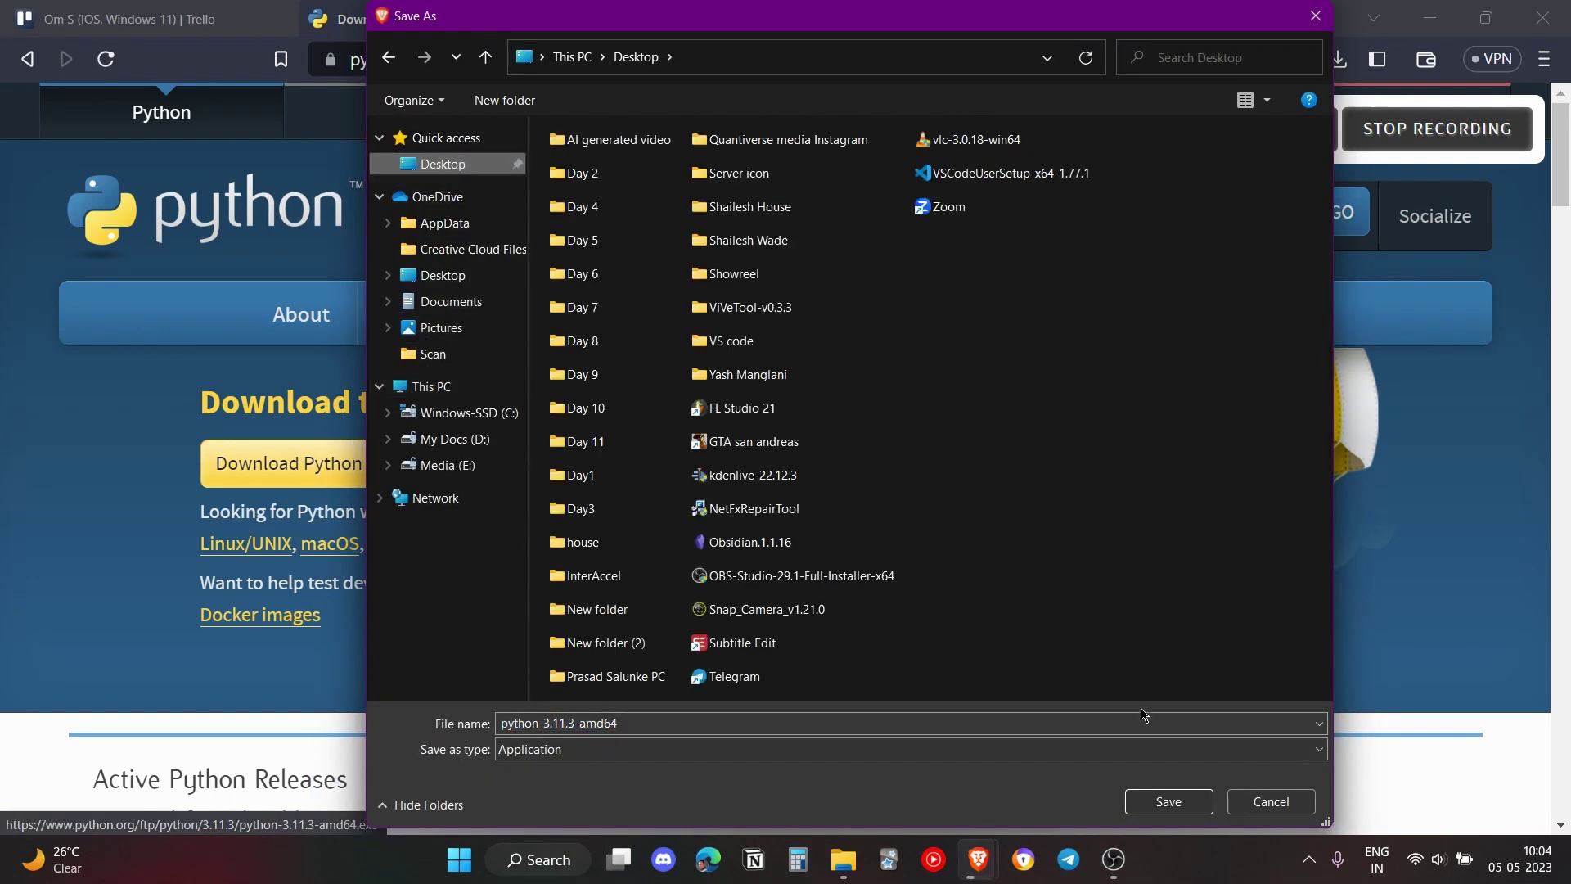
Save the installer to the Desktop and run python-3.11.3-amd64.exe from Brave's recent downloads
left_click(1148, 800)
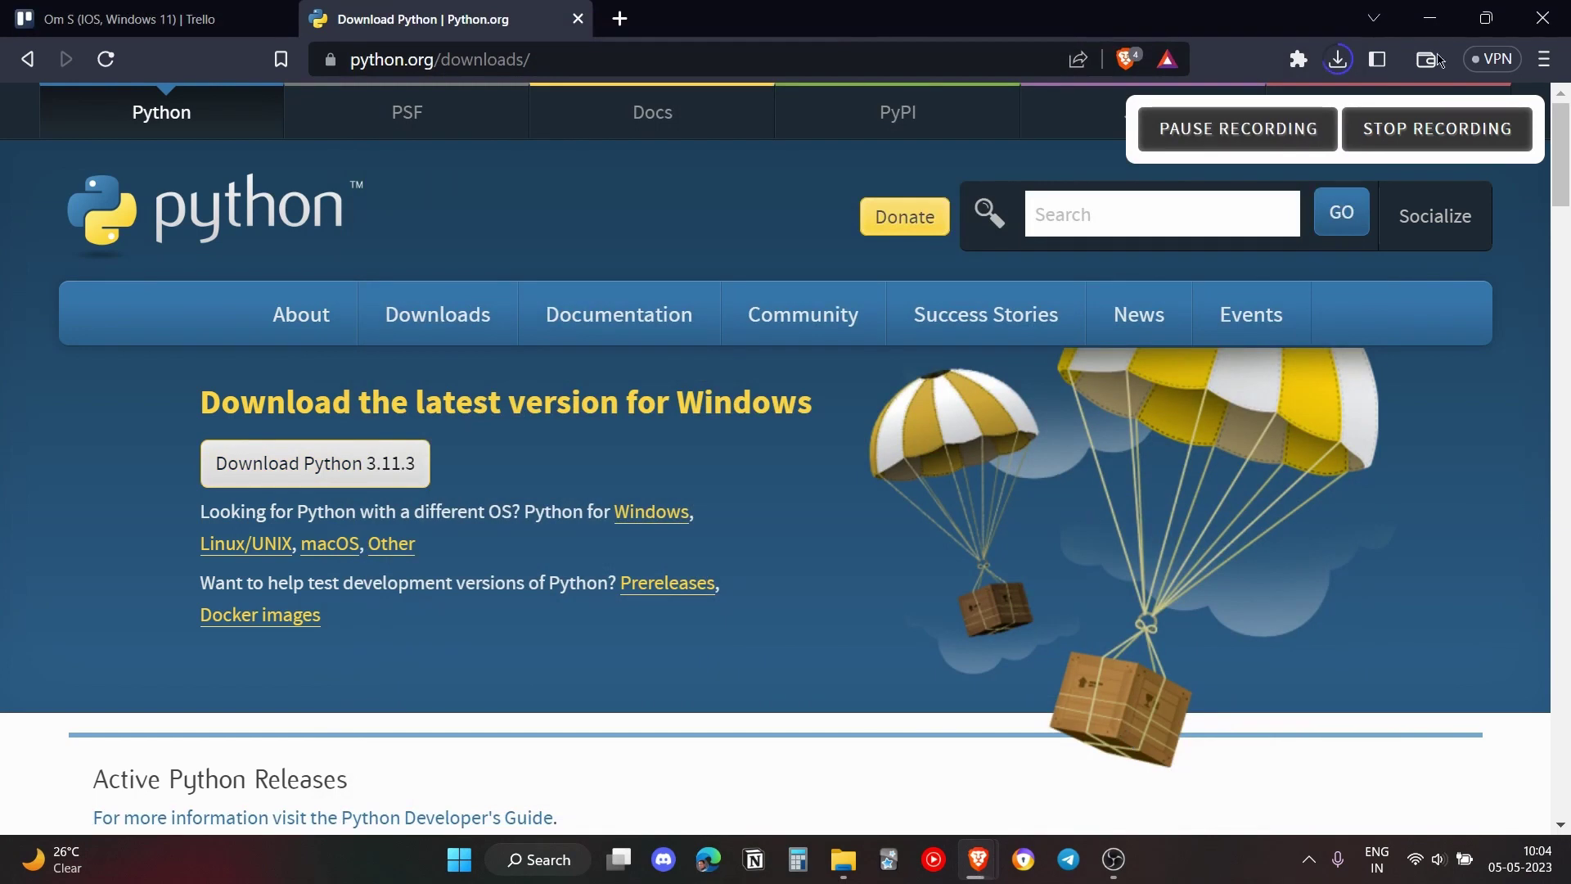
left_click(1338, 59)
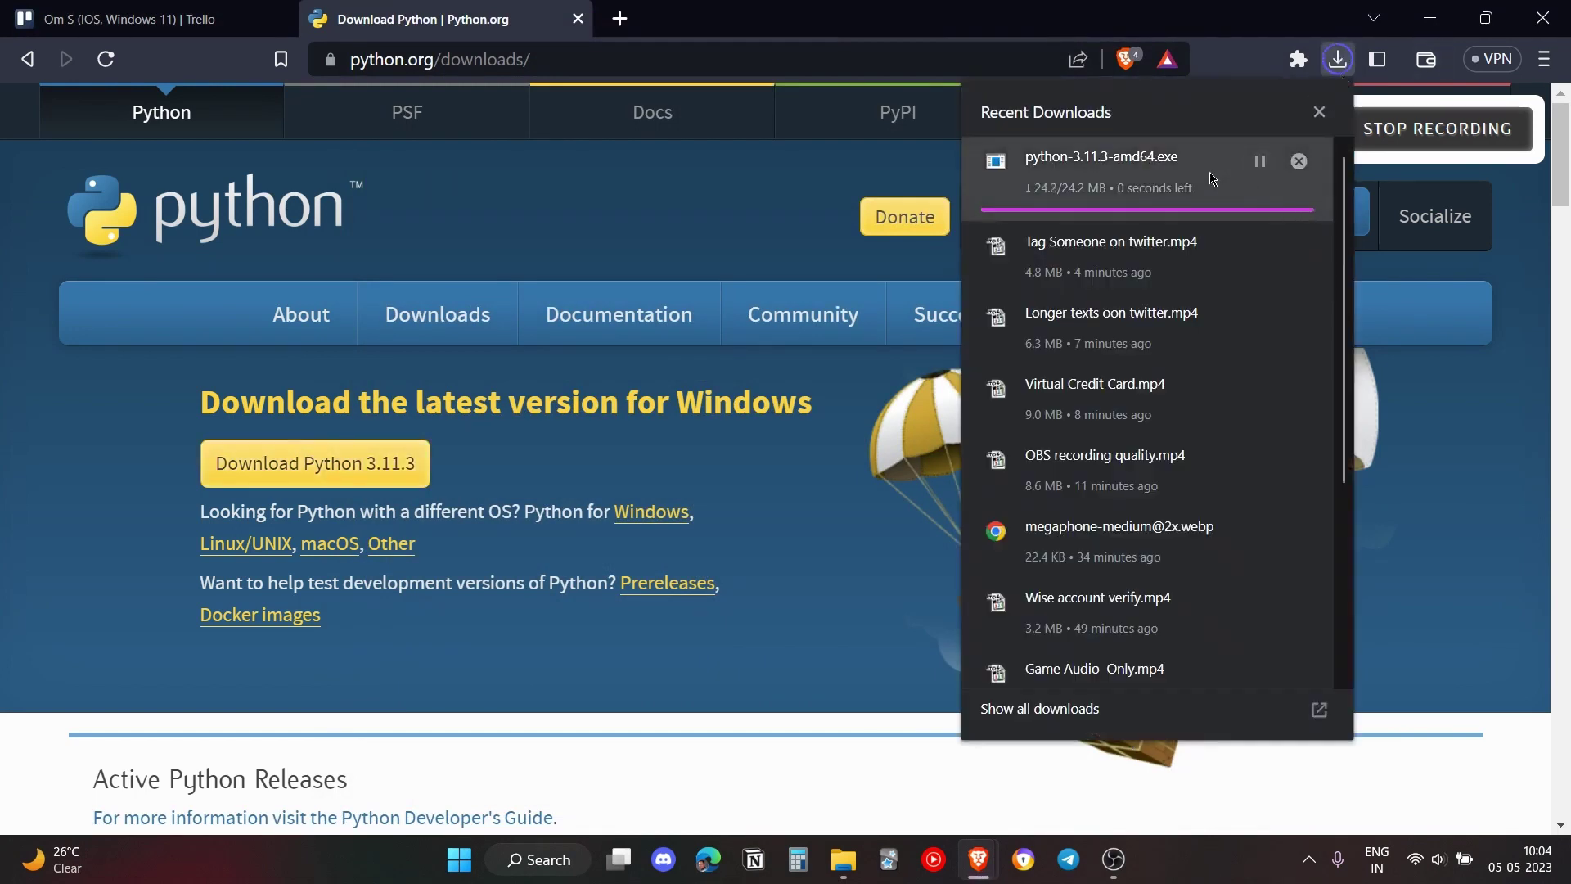
left_click(1131, 187)
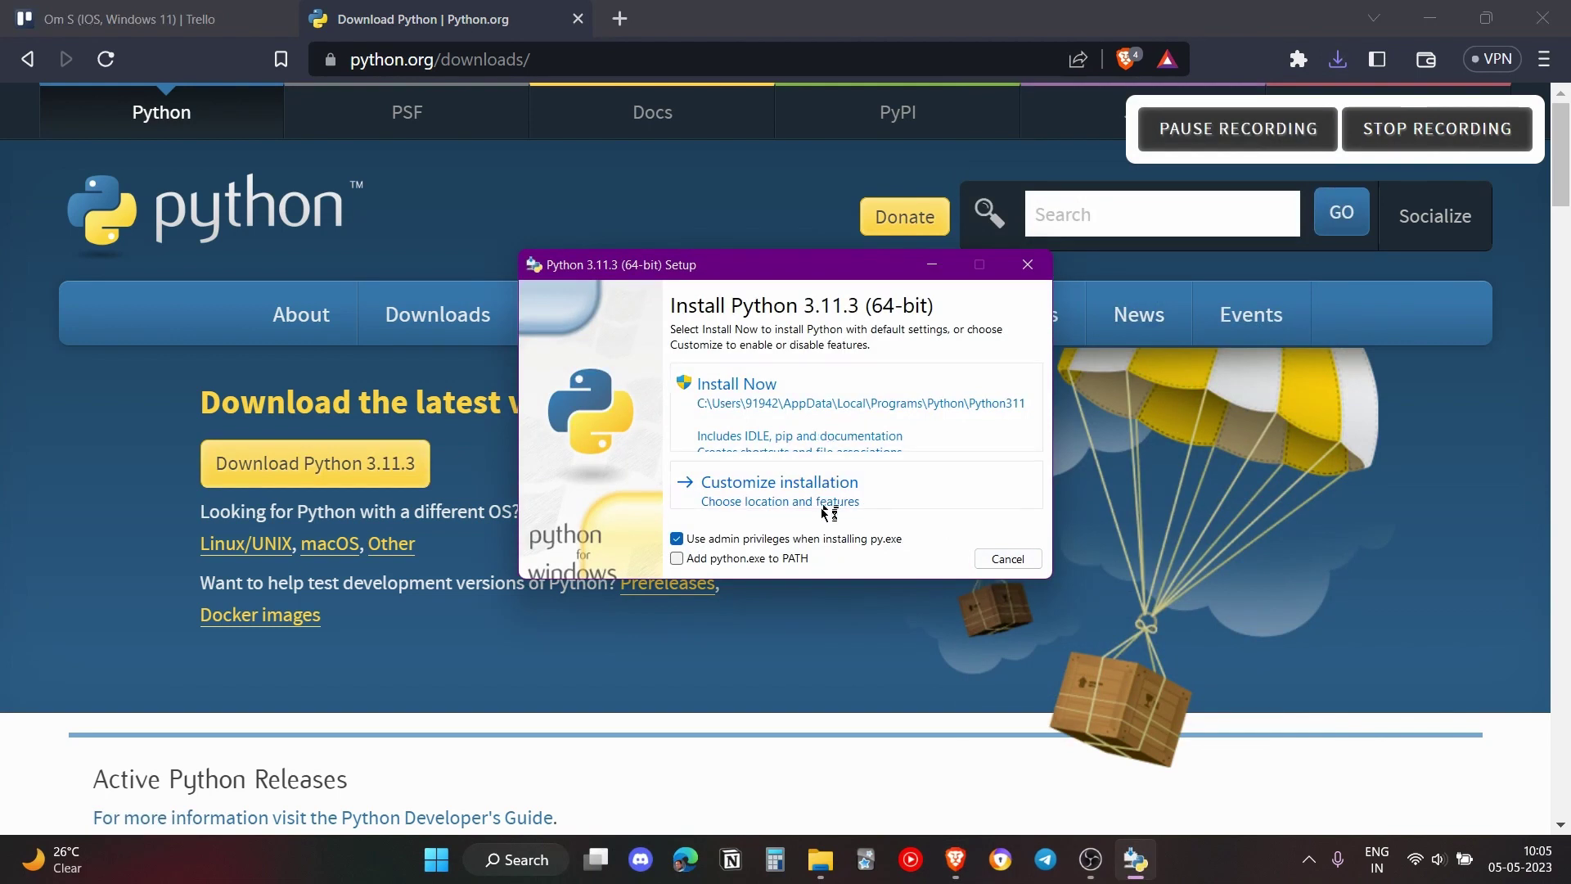
Choose Install Now to install Python 3.11.3 with default settings
left_click(768, 399)
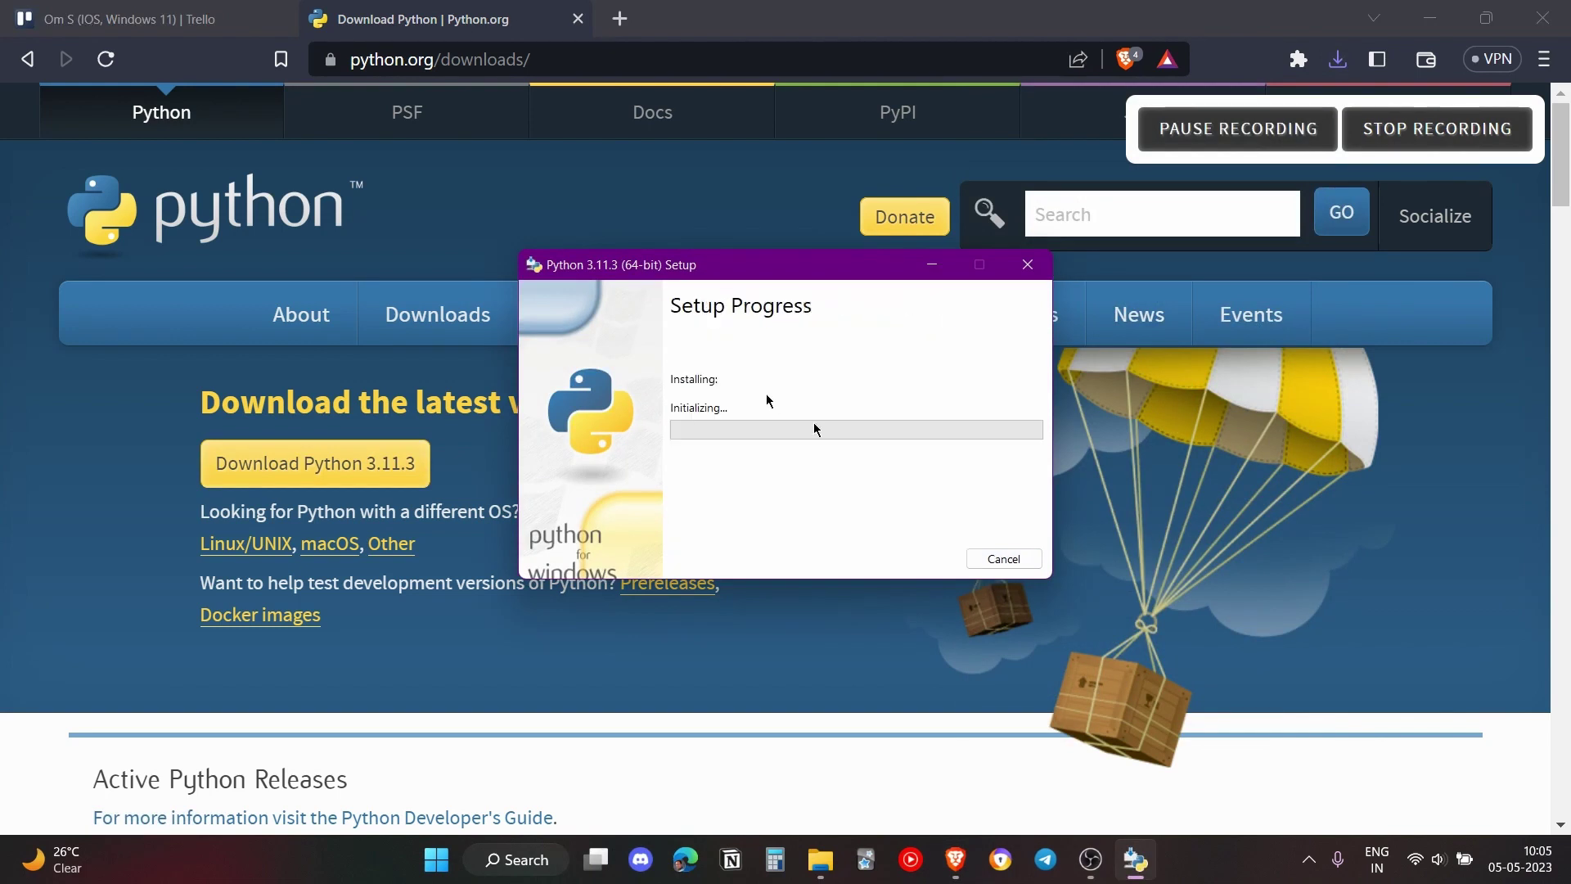